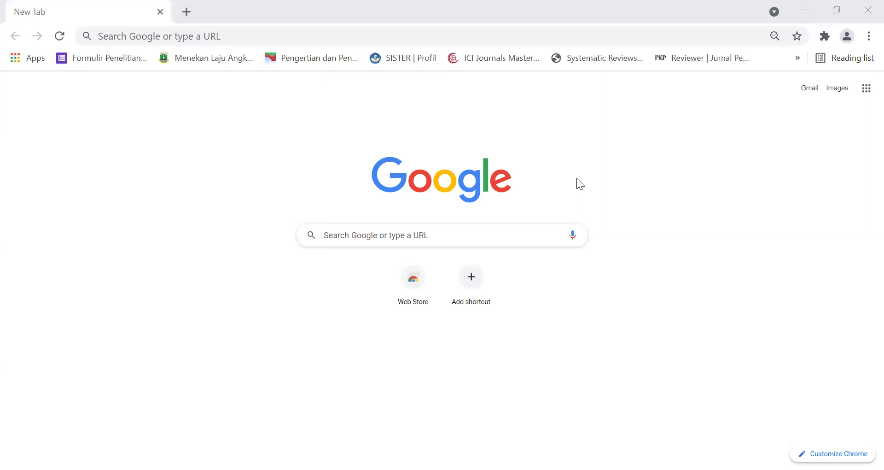
# - Open the website openknowledgemaps.org
pyautogui.click(279, 37)
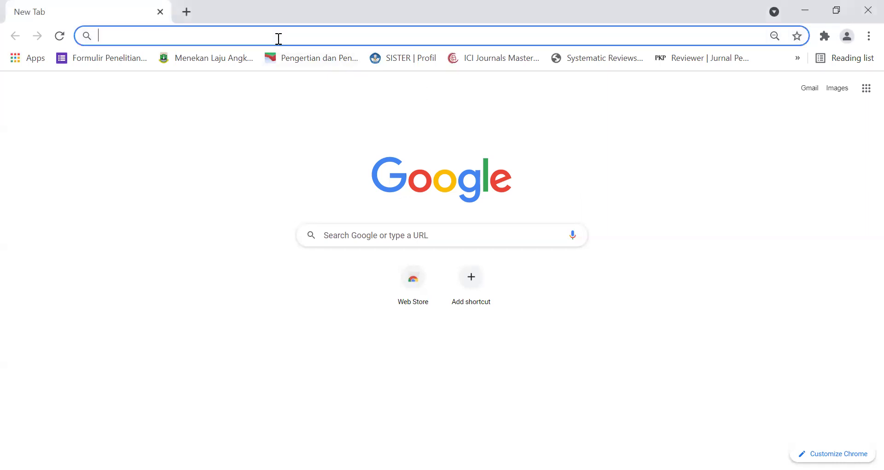
pyautogui.write('openk')
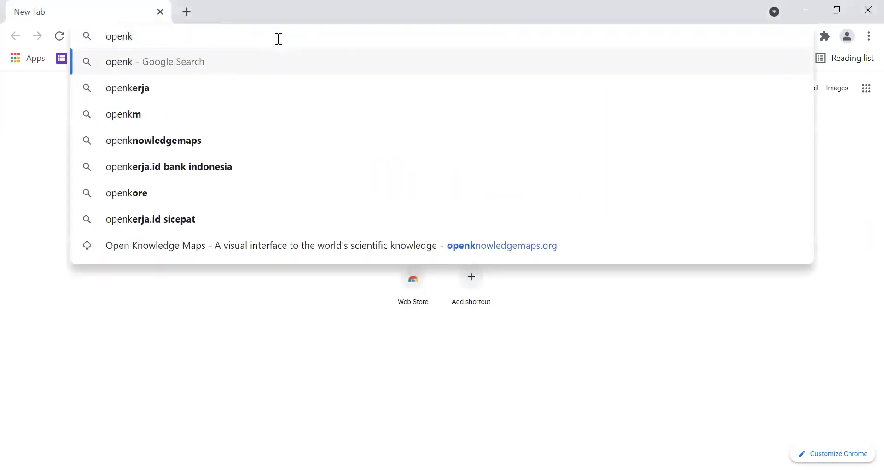
pyautogui.write('nowledgemaps')
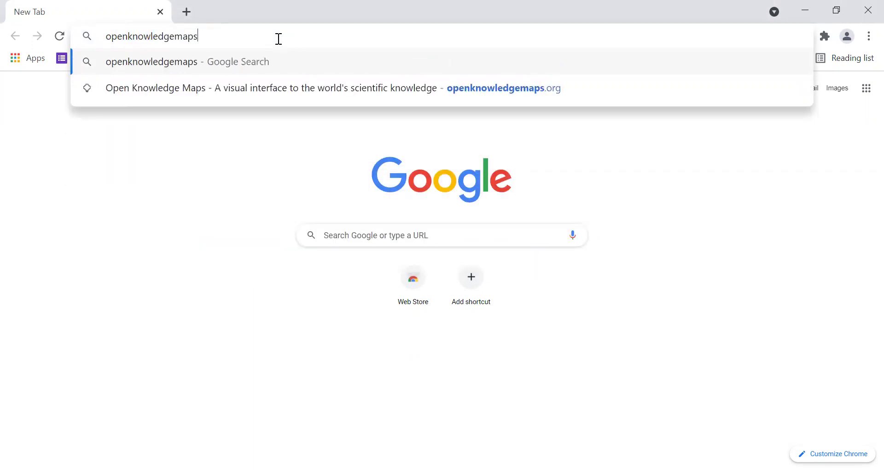
pyautogui.write('.org')
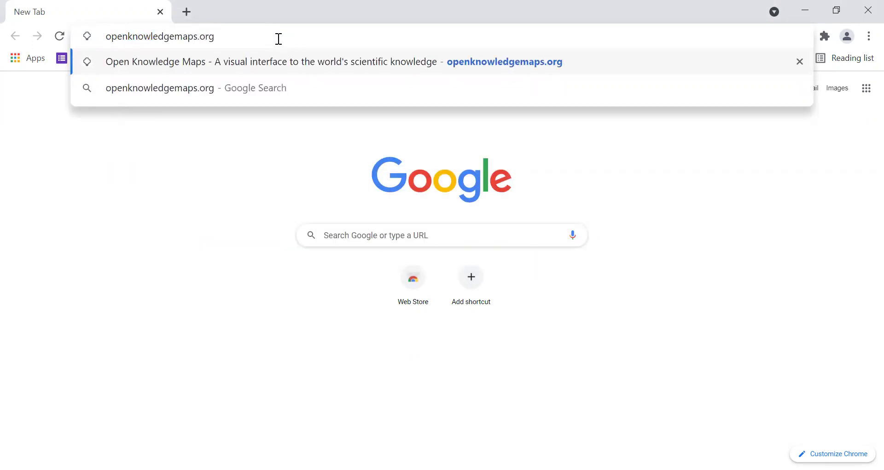
pyautogui.press('Return')
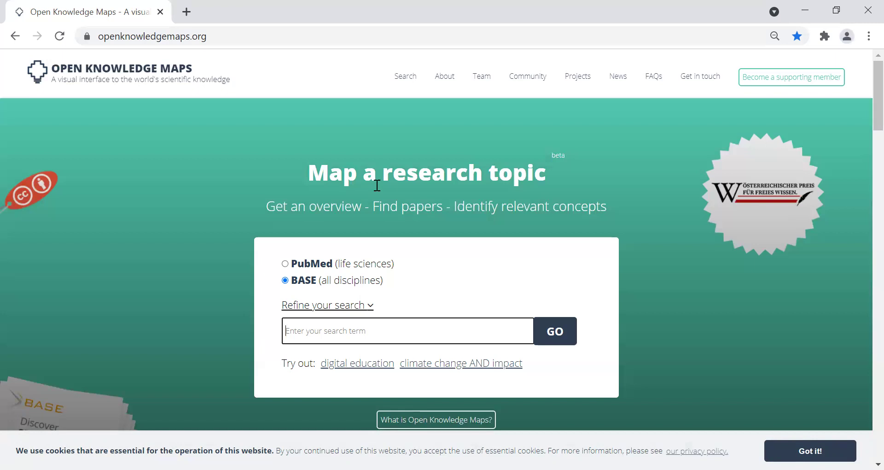
# - Expand the search refinement options for the BASE research topic search
pyautogui.scroll(-2, 374, 190)
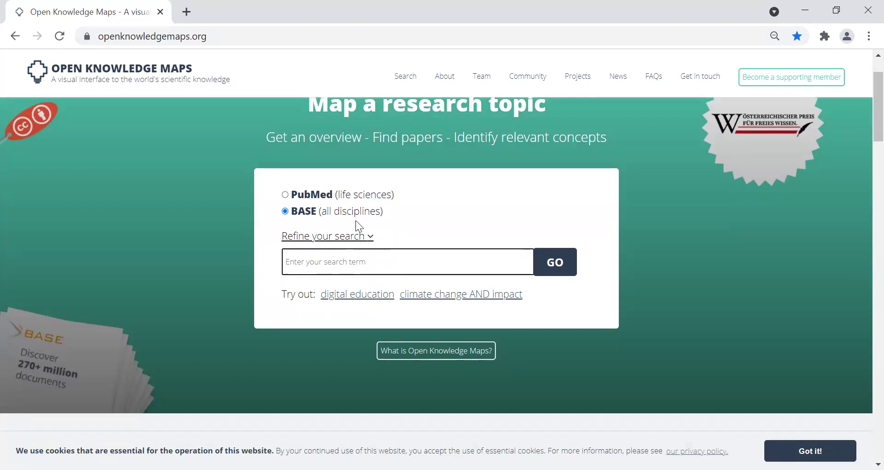
pyautogui.scroll(-1, 356, 220)
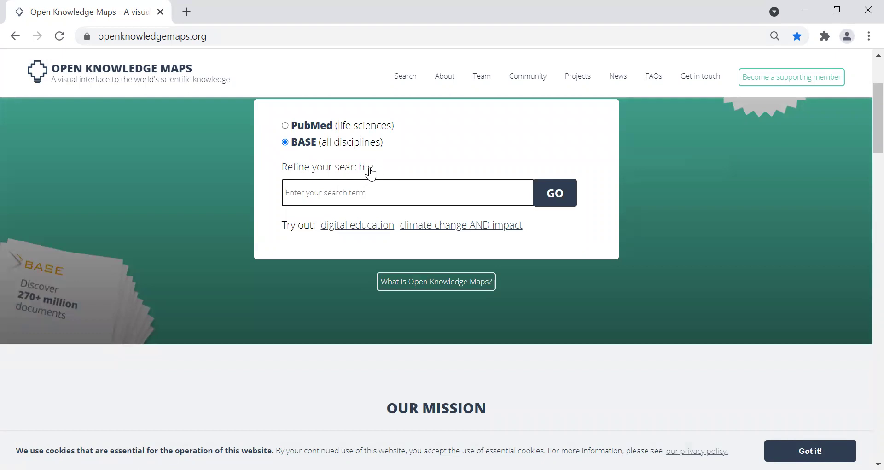
pyautogui.click(370, 168)
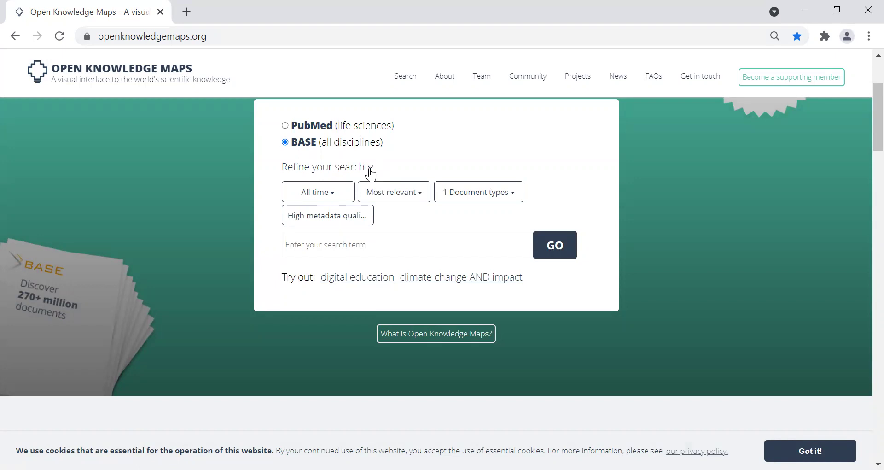
# - Switch the search period to Custom range and set its start date to 2011-01-11
pyautogui.click(342, 198)
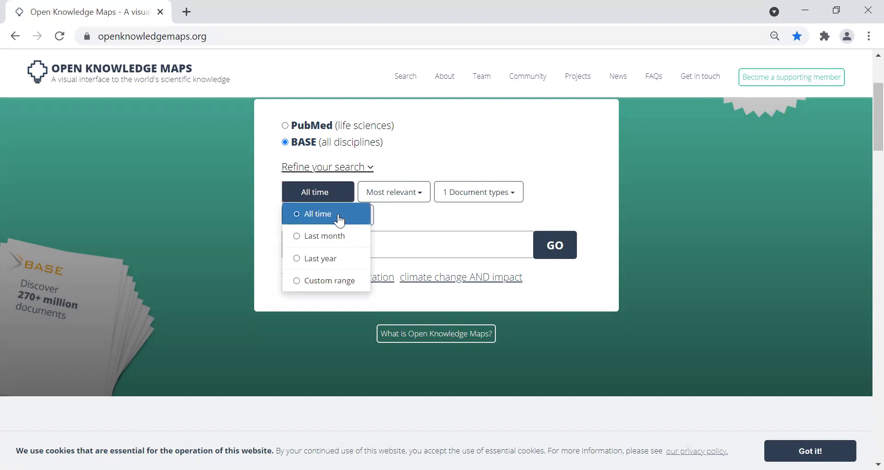
pyautogui.click(339, 219)
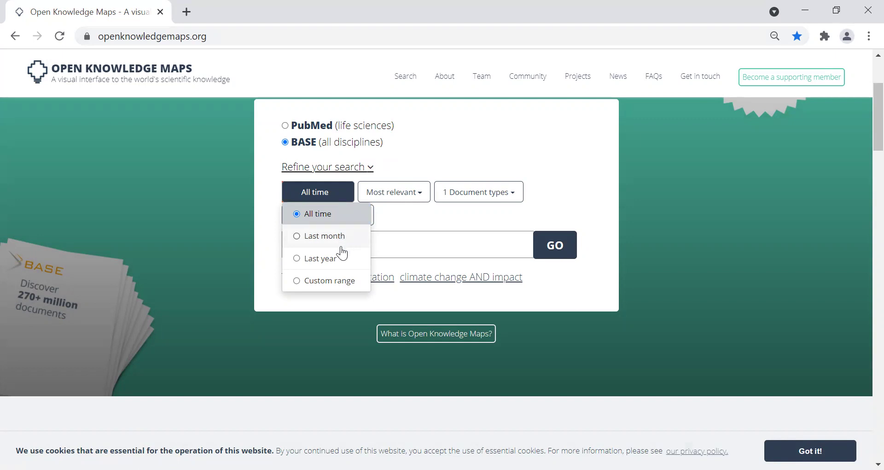
pyautogui.click(339, 282)
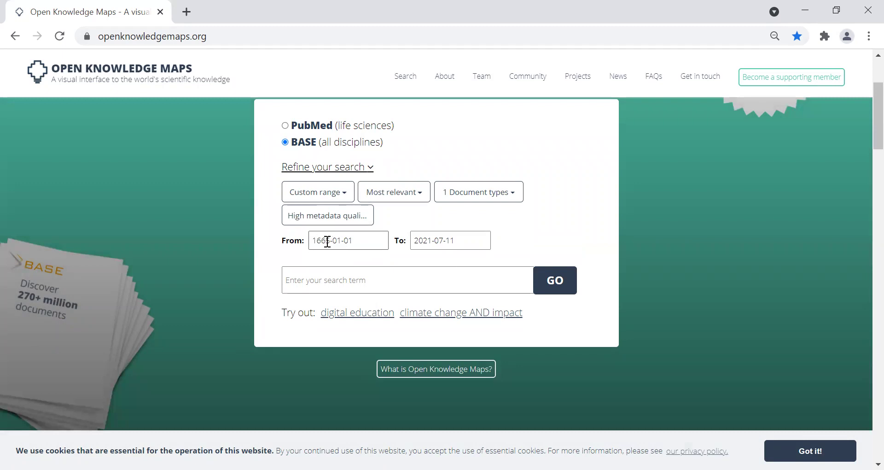
pyautogui.click(327, 241)
pyautogui.click(425, 262)
pyautogui.scroll(-20, 400, 244)
pyautogui.scroll(-20, 397, 242)
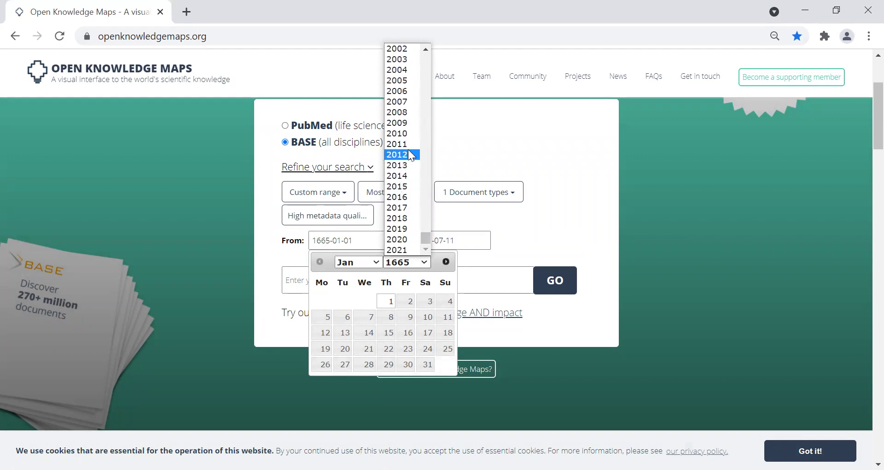
pyautogui.click(405, 145)
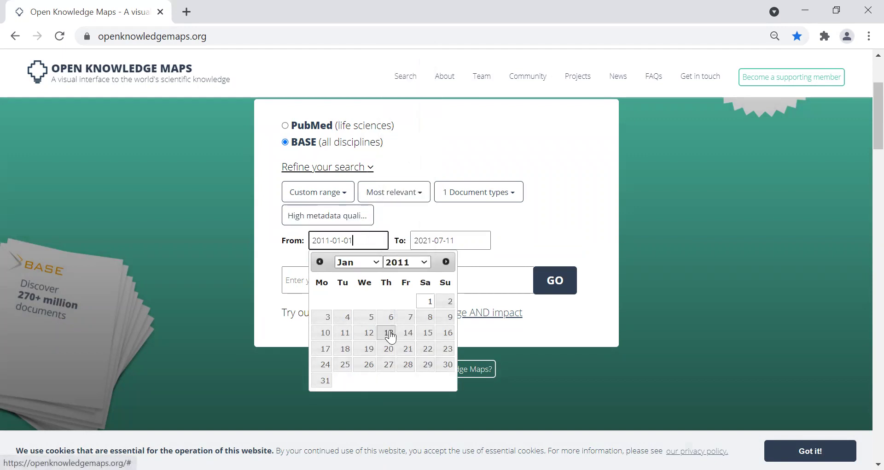
pyautogui.click(410, 317)
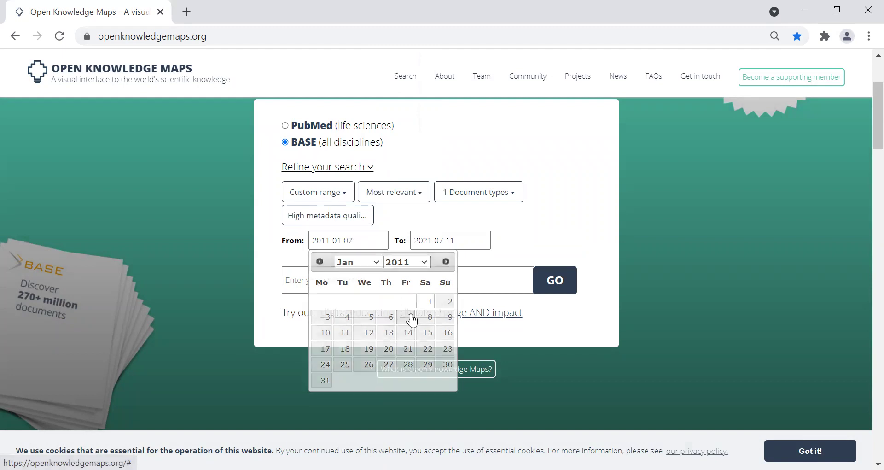
pyautogui.click(369, 242)
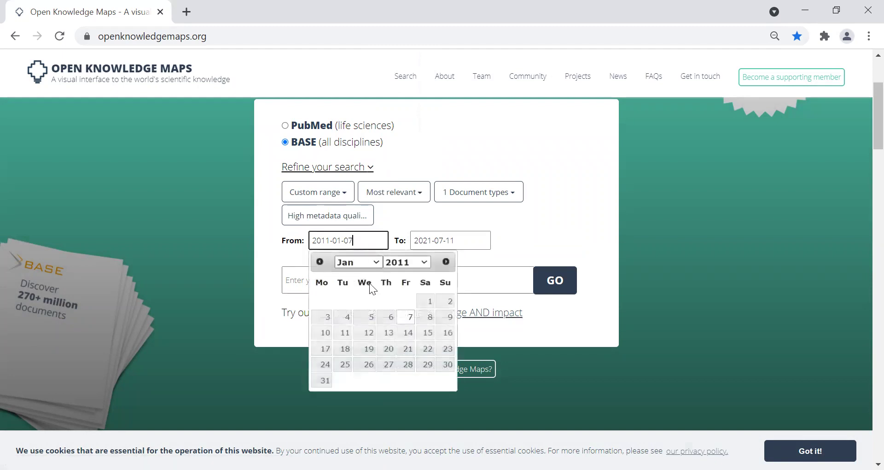
pyautogui.click(343, 333)
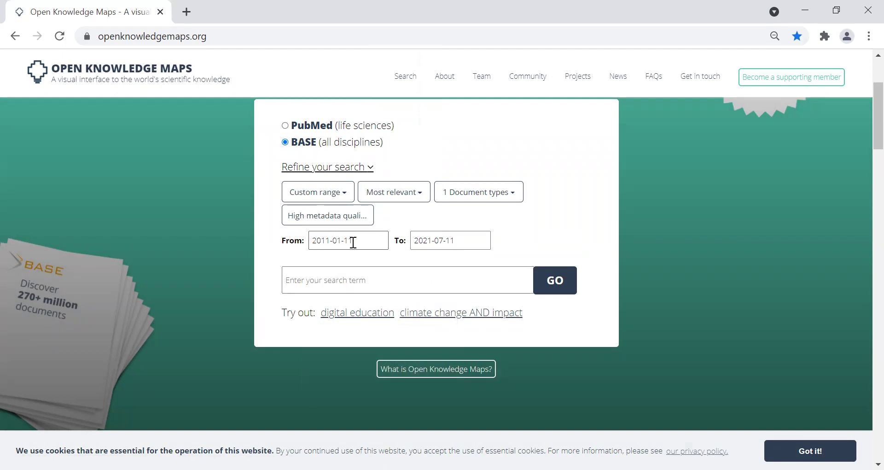
# - Set the end date of the custom search period to 2021-01-11
pyautogui.click(459, 240)
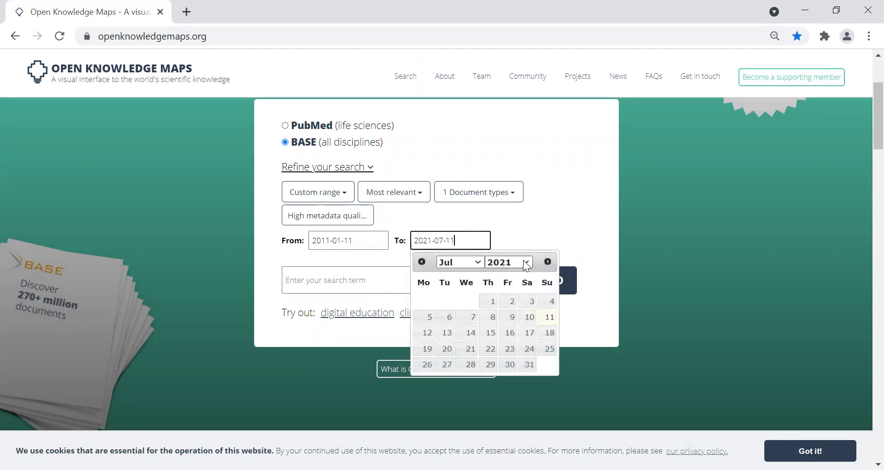
pyautogui.click(528, 259)
pyautogui.click(509, 250)
pyautogui.click(479, 263)
pyautogui.click(461, 271)
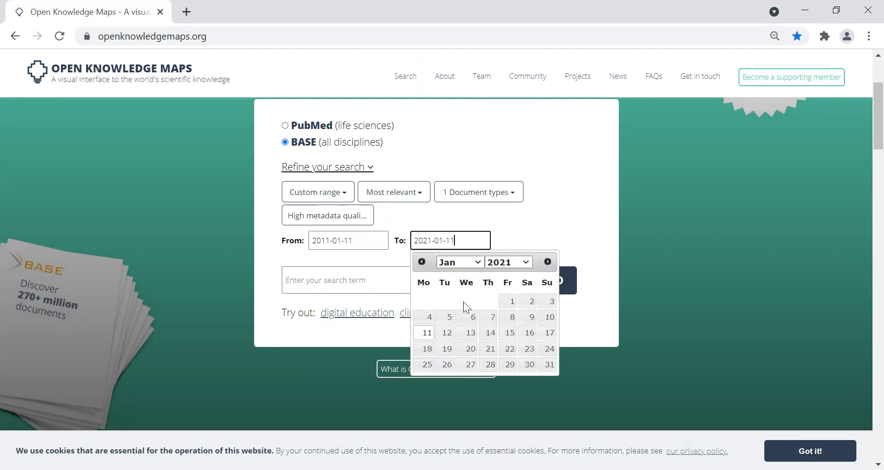
pyautogui.click(426, 333)
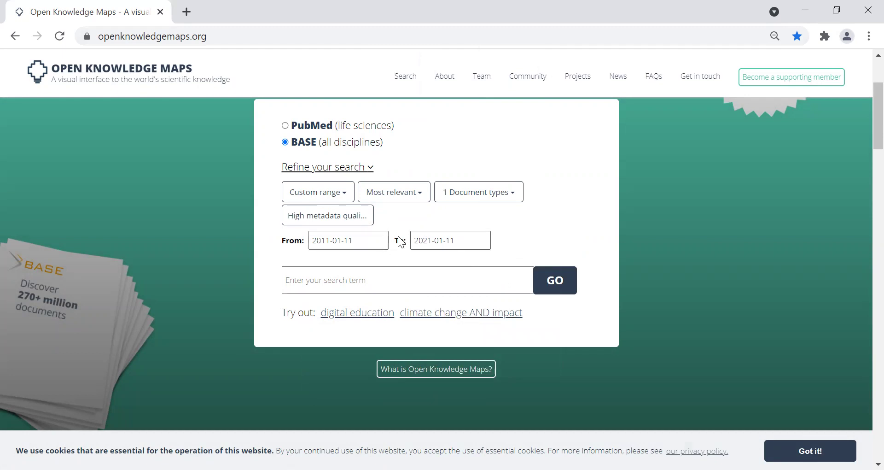
# - Set the search period back to All time and check the available sort orders
pyautogui.click(346, 196)
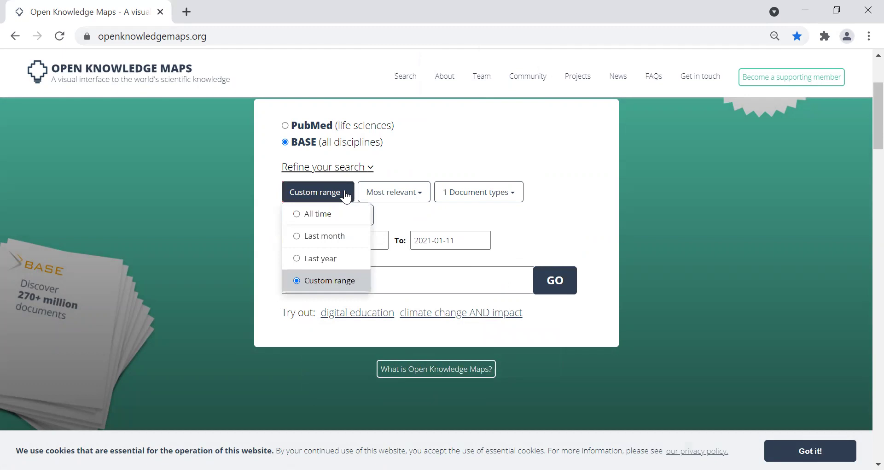
pyautogui.click(334, 215)
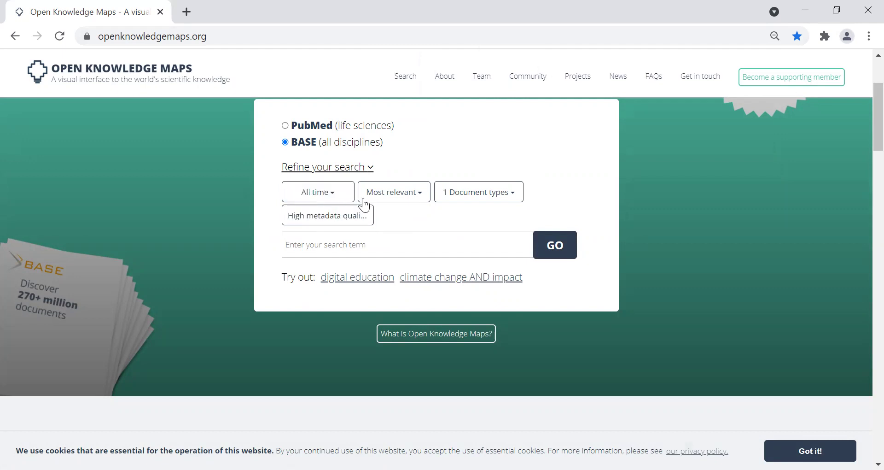
pyautogui.click(418, 199)
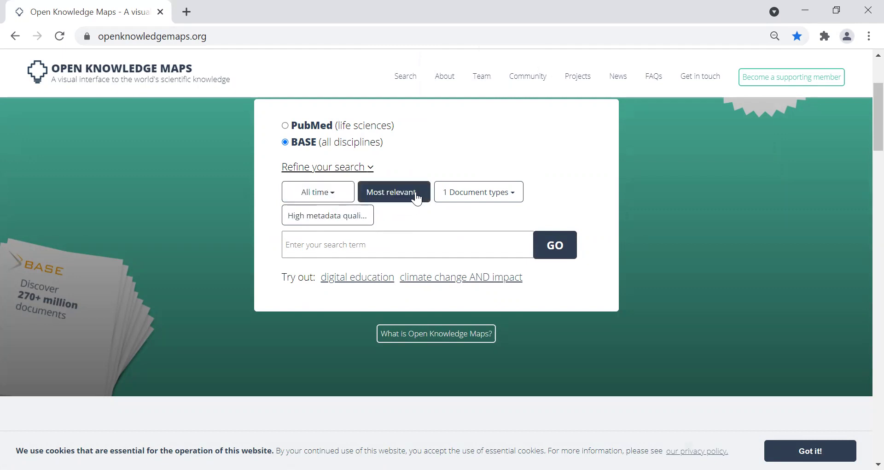
pyautogui.click(417, 199)
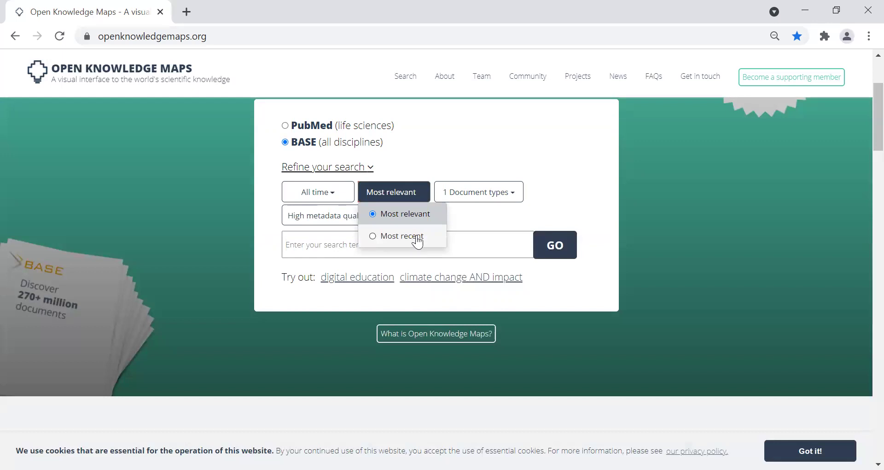
pyautogui.click(467, 233)
pyautogui.click(444, 212)
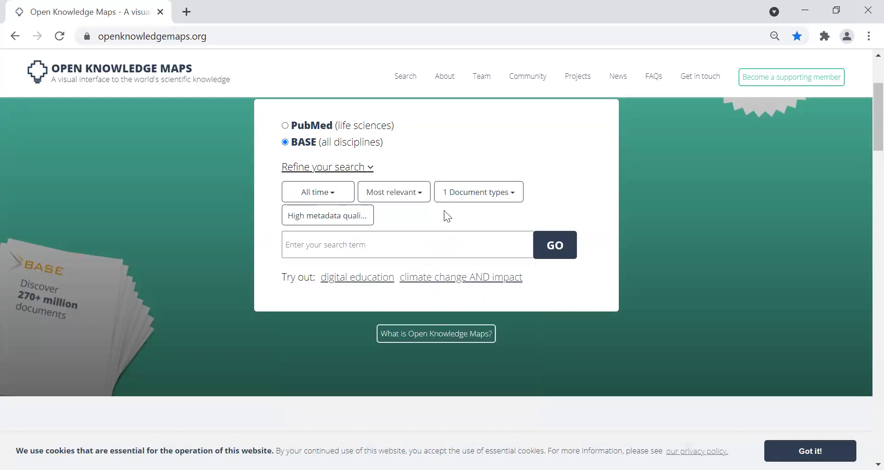
# - Examine the document types that can be included in the search
pyautogui.click(518, 196)
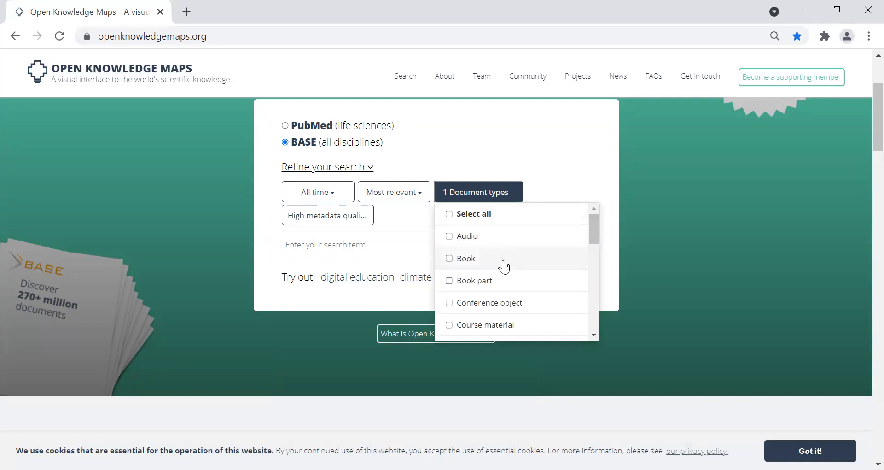
pyautogui.scroll(-3, 495, 286)
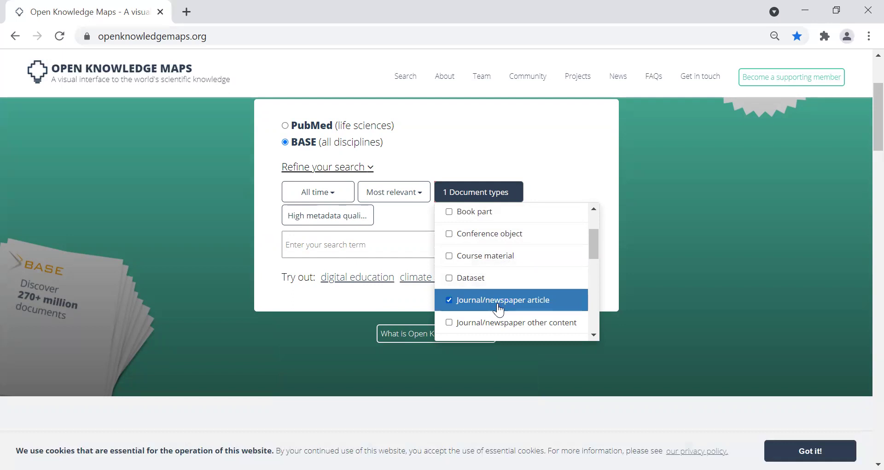
pyautogui.scroll(-1, 498, 308)
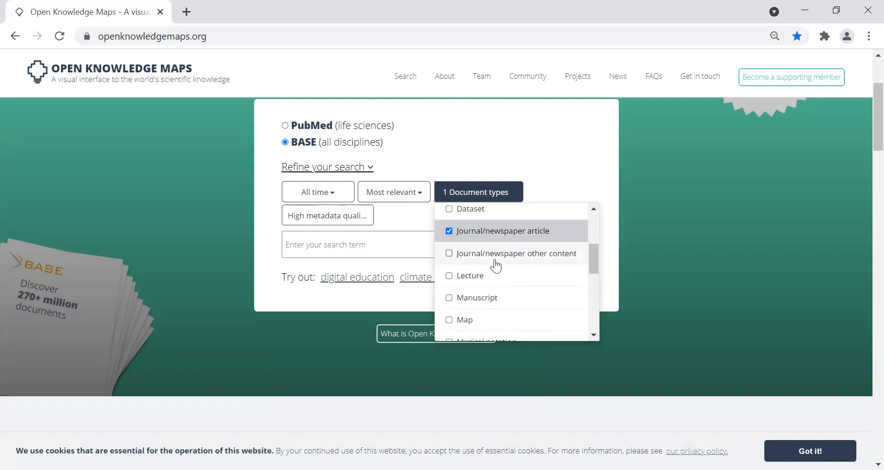
pyautogui.scroll(-2, 494, 283)
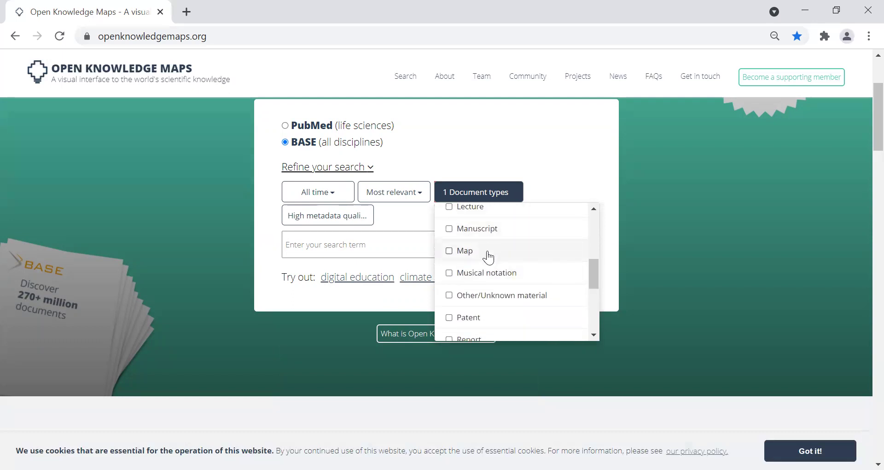
pyautogui.scroll(-1, 488, 287)
pyautogui.scroll(-4, 488, 288)
pyautogui.scroll(-4, 488, 288)
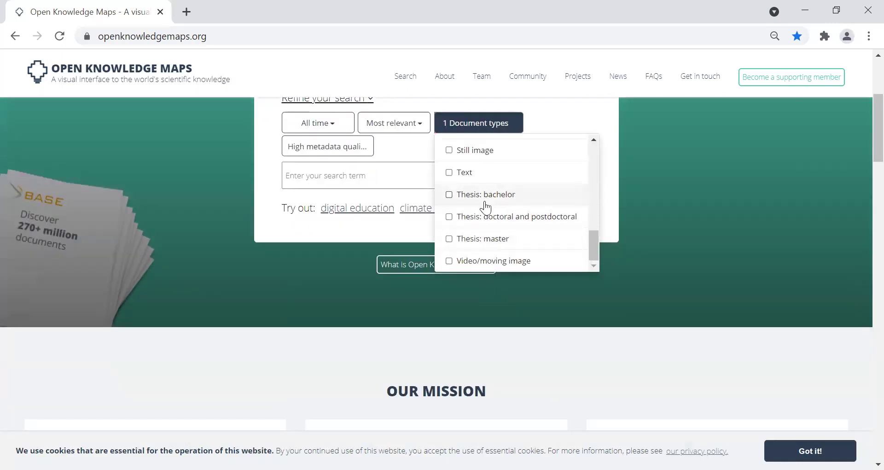
pyautogui.scroll(2, 482, 213)
pyautogui.scroll(-3, 482, 213)
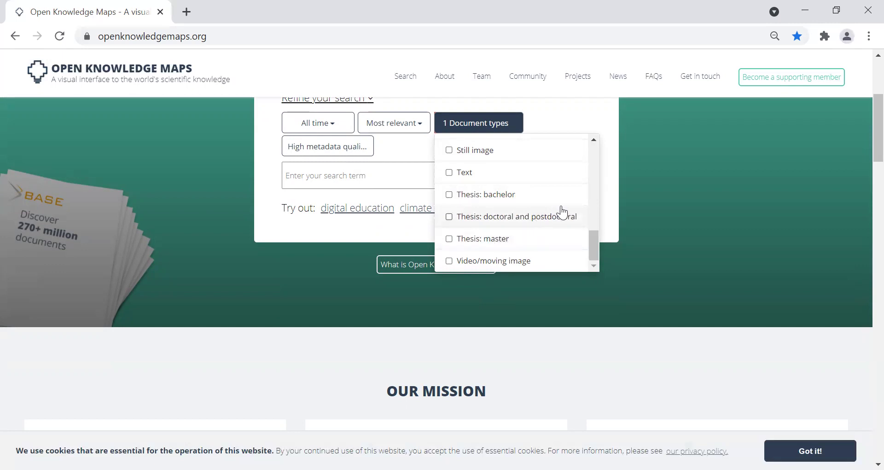
pyautogui.scroll(5, 555, 204)
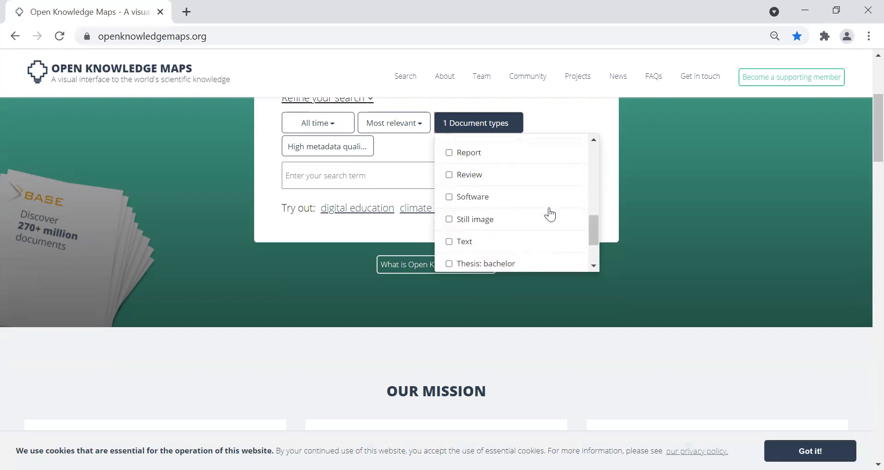
pyautogui.scroll(3, 548, 214)
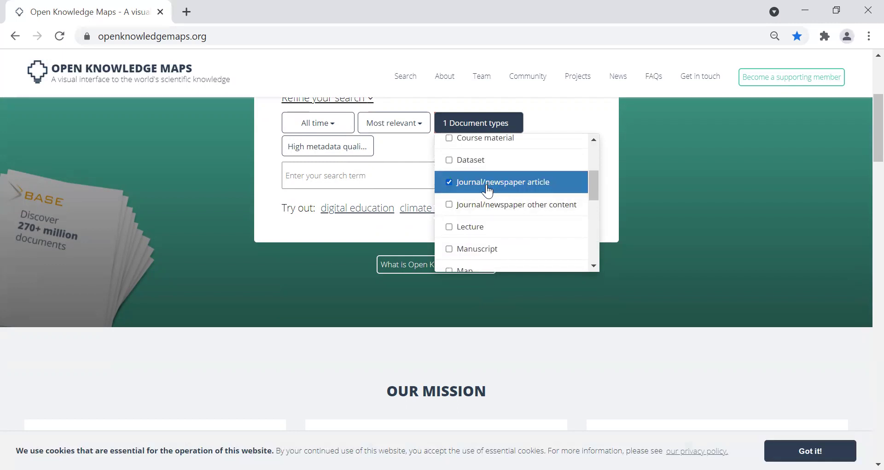
pyautogui.click(613, 191)
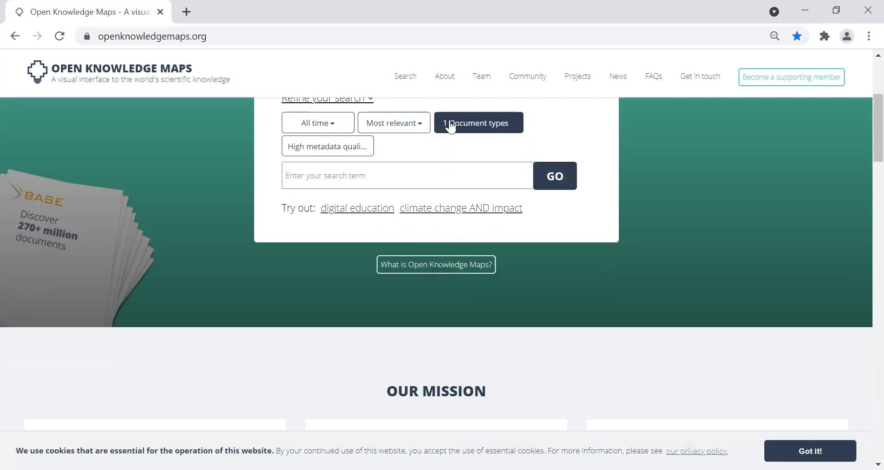
# - Include Journal/newspaper other content in the document types to search
pyautogui.click(510, 130)
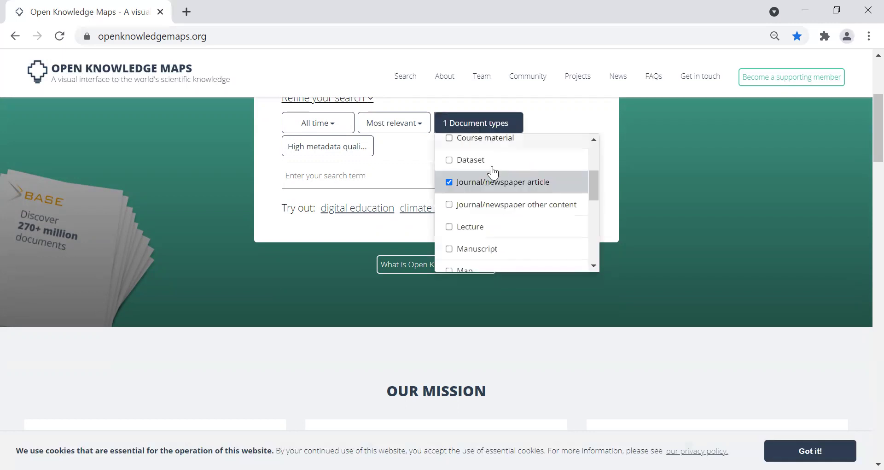
pyautogui.click(465, 205)
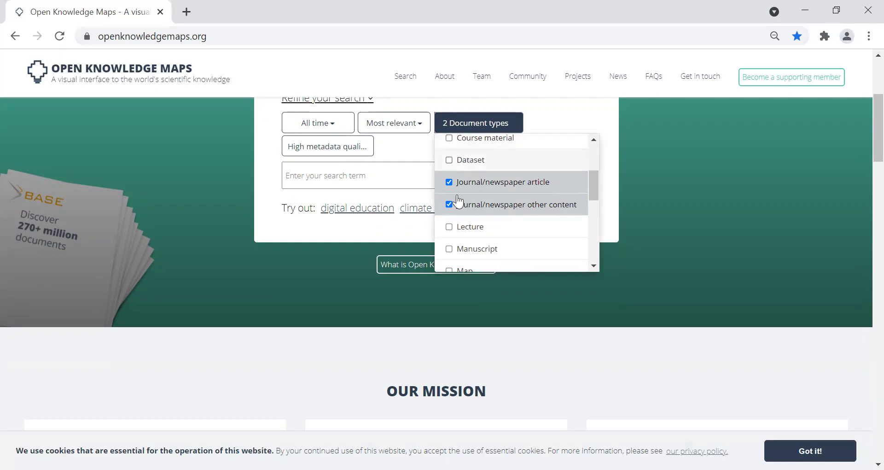
# - Exclude Journal/newspaper other content from the document types, keeping Journal/newspaper article
pyautogui.click(452, 205)
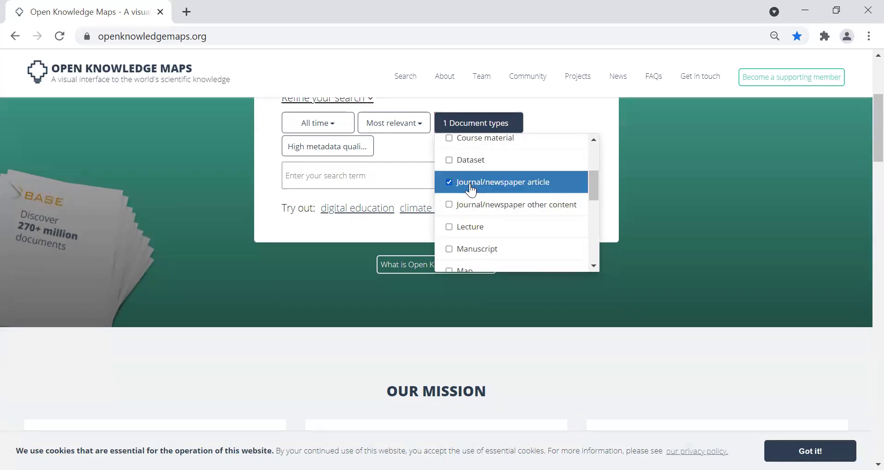
pyautogui.click(561, 116)
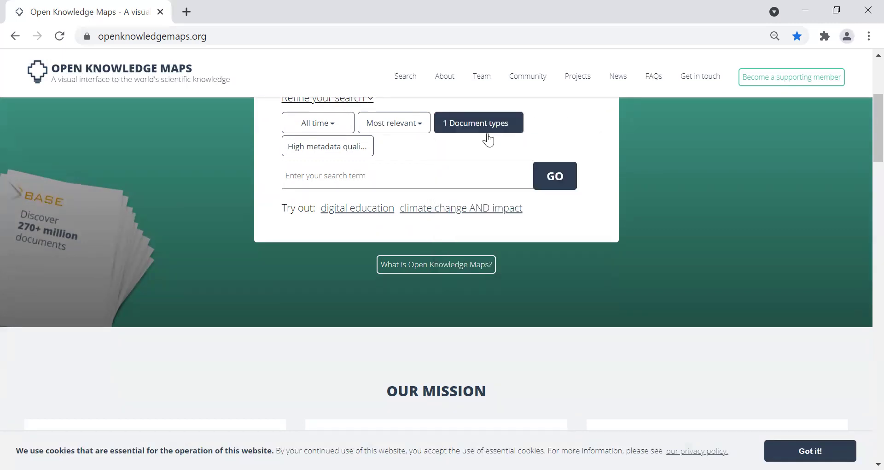
# - Set the metadata quality filter to High metadata quality (abstract required, minimum length: 300 characters)
pyautogui.click(356, 150)
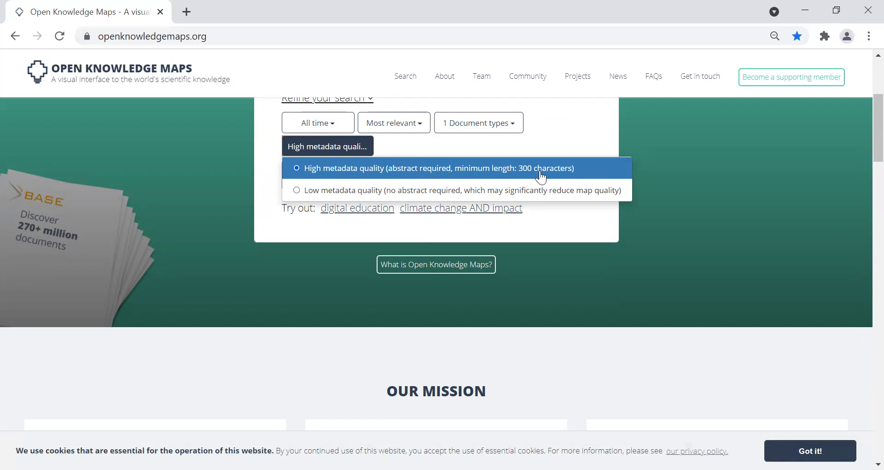
pyautogui.click(562, 179)
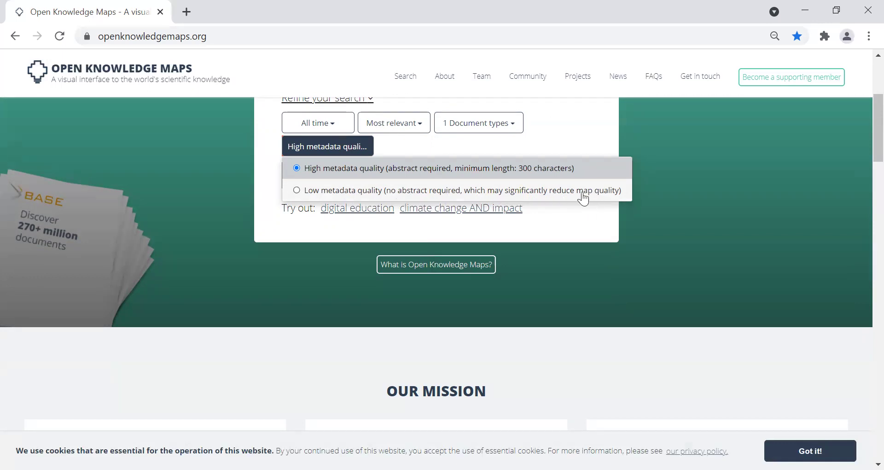
pyautogui.click(577, 217)
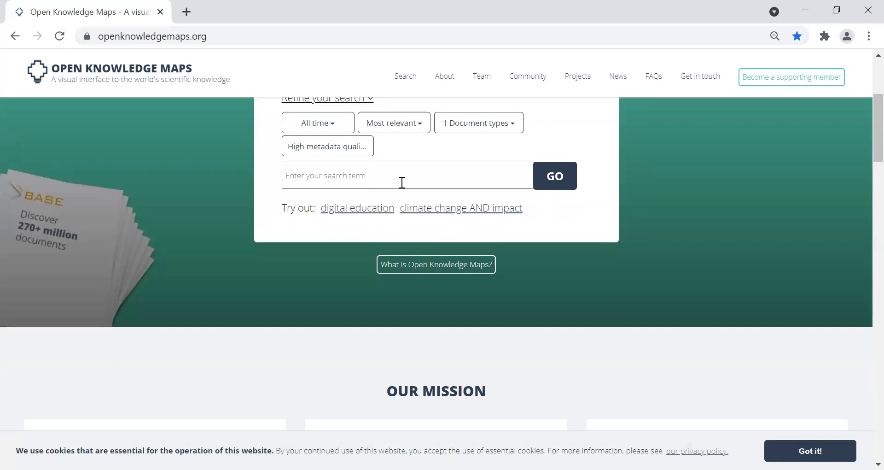
# - Search BASE for Budaya Organisasi with the chosen filters to generate its knowledge map
pyautogui.scroll(2, 401, 181)
pyautogui.click(367, 243)
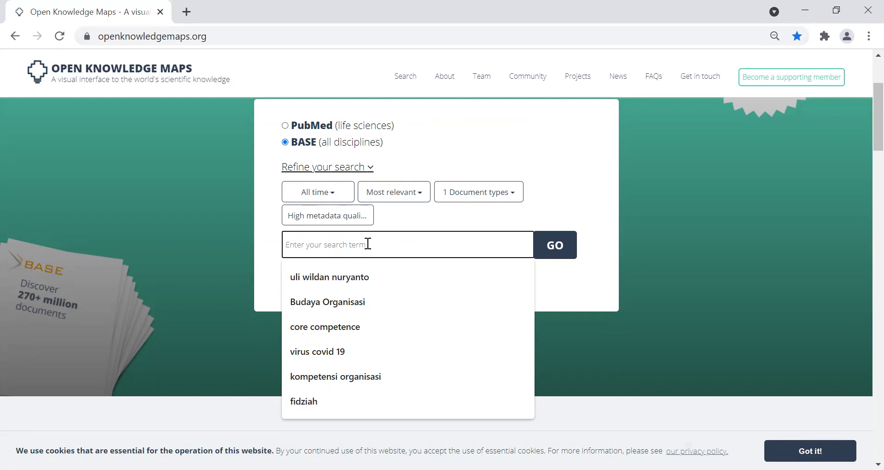
pyautogui.click(349, 301)
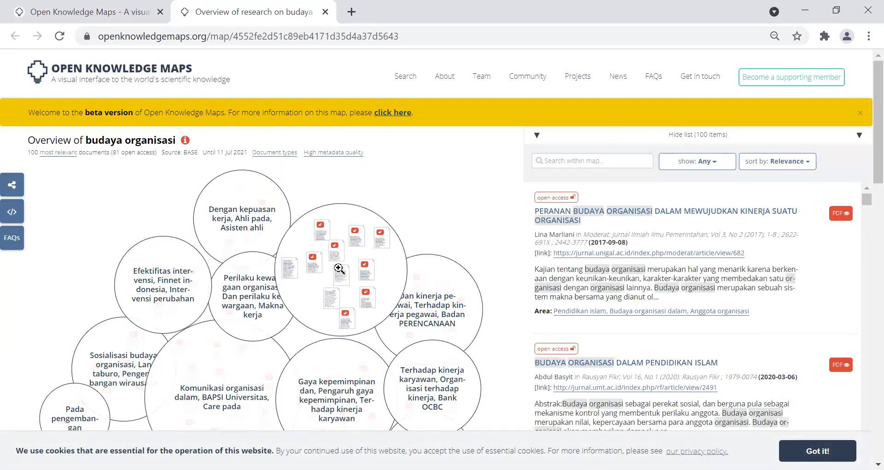
# - Examine the research-area bubbles across the budaya organisasi map at a slightly smaller page scale
pyautogui.scroll(-2, 339, 268)
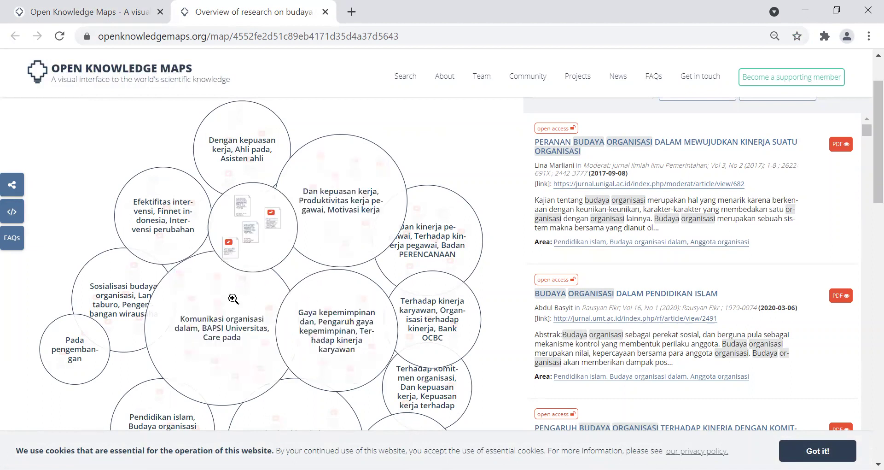
pyautogui.scroll(-2, 248, 300)
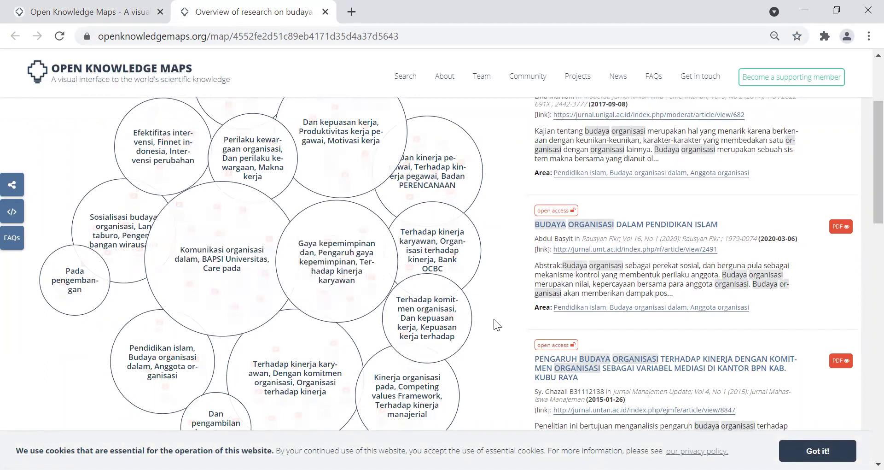
pyautogui.hotkey('ctrl', '-')
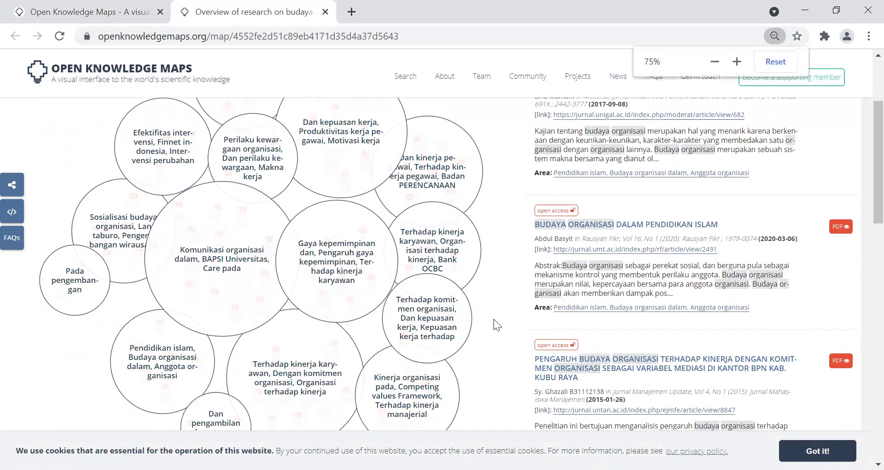
pyautogui.scroll(2, 493, 318)
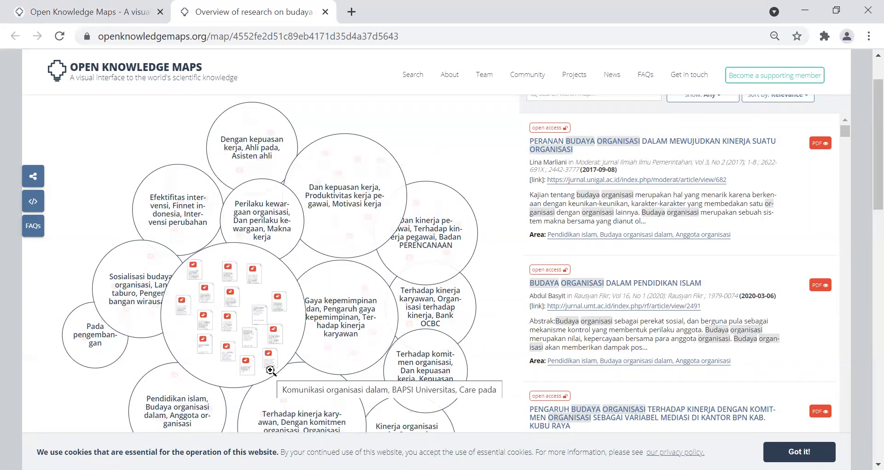
pyautogui.scroll(-2, 271, 370)
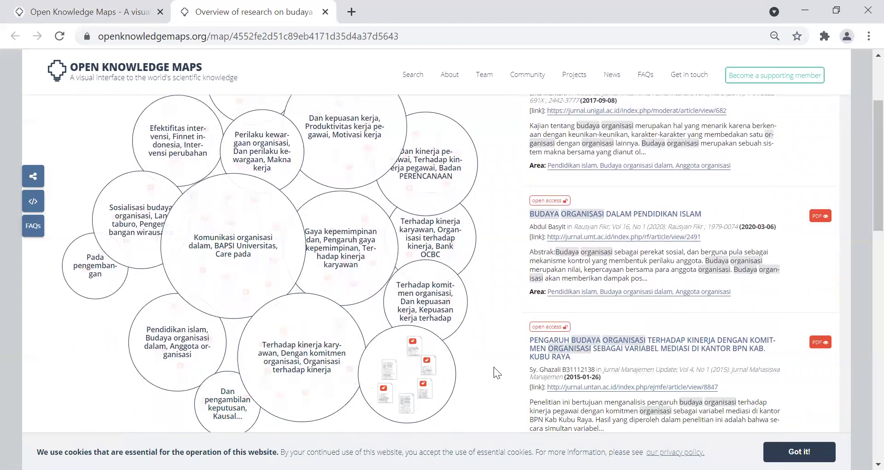
pyautogui.scroll(2, 206, 205)
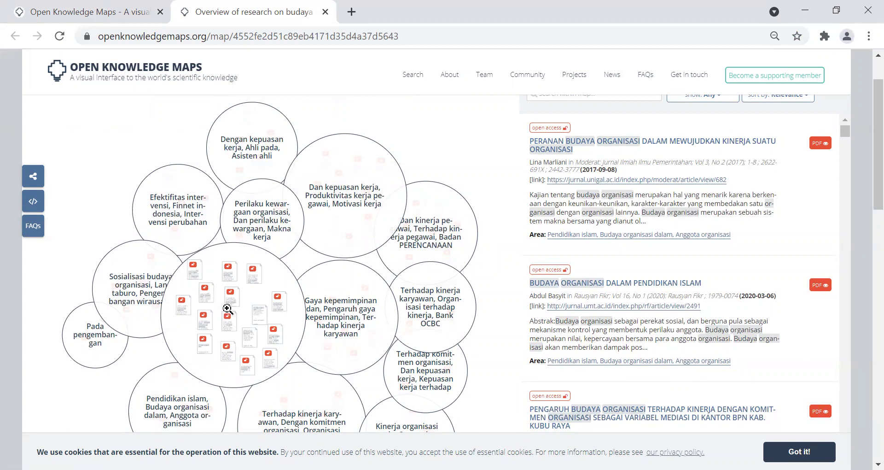
# - Open the Komunikasi organisasi dalam area, view the Hubungan Antara Pengurusan Sumber Manusia and Penguatan Budaya Organisasi papers, and return to the full map
pyautogui.click(227, 308)
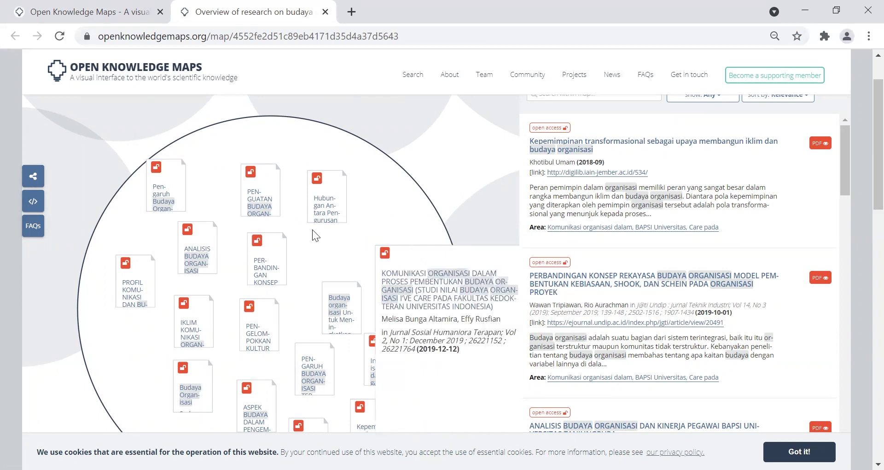
pyautogui.moveTo(314, 196)
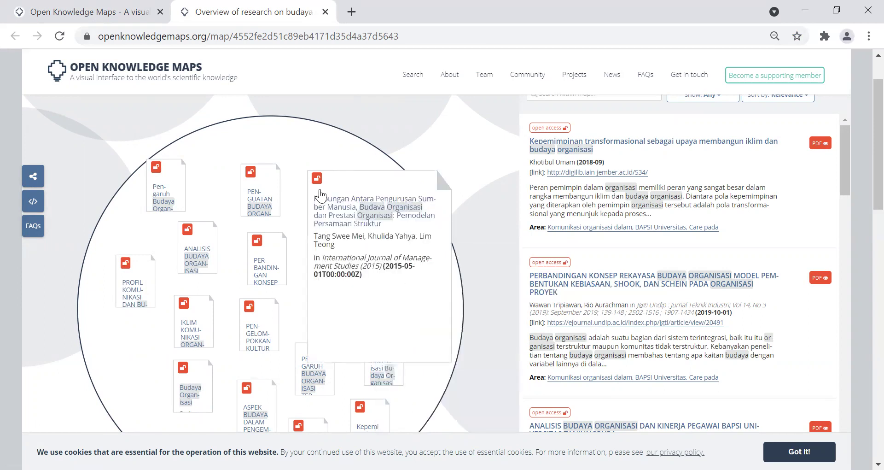
pyautogui.click(321, 192)
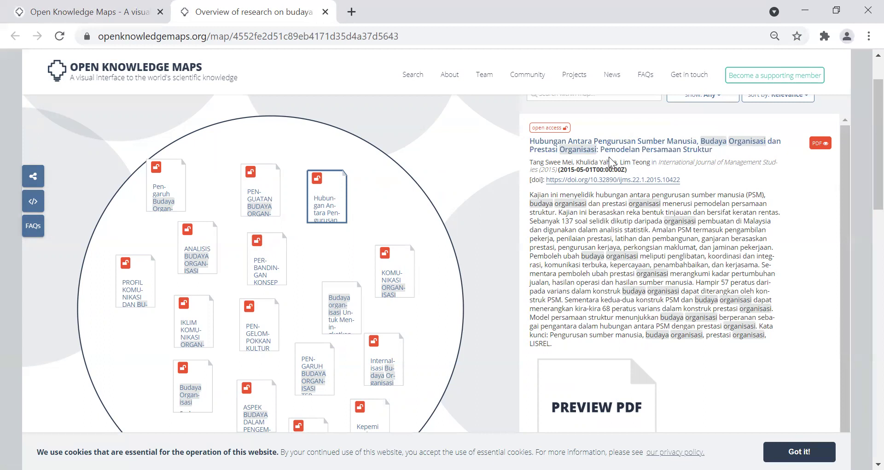
pyautogui.click(256, 193)
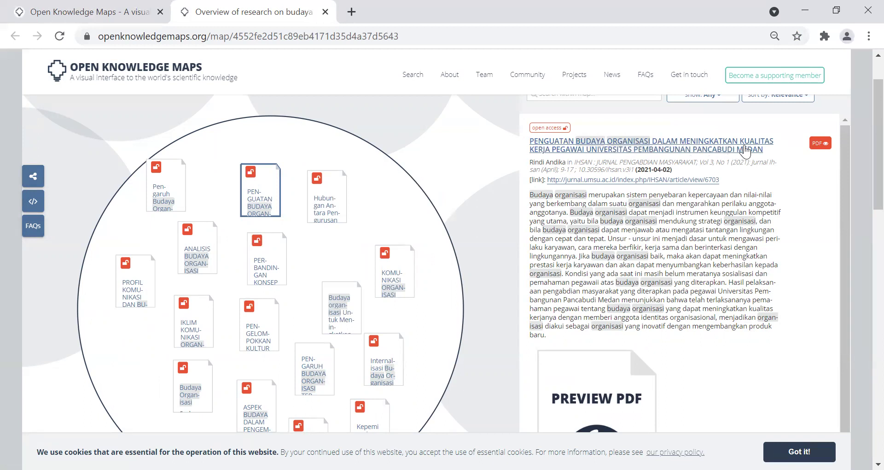
pyautogui.moveTo(159, 193)
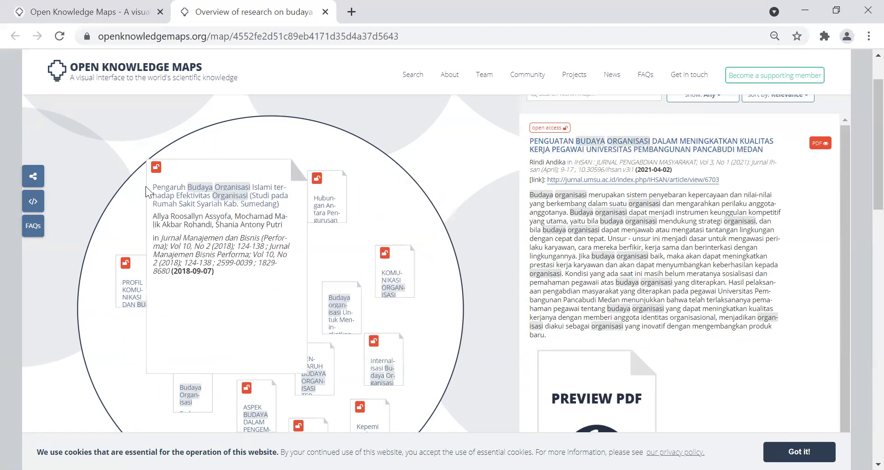
pyautogui.click(476, 223)
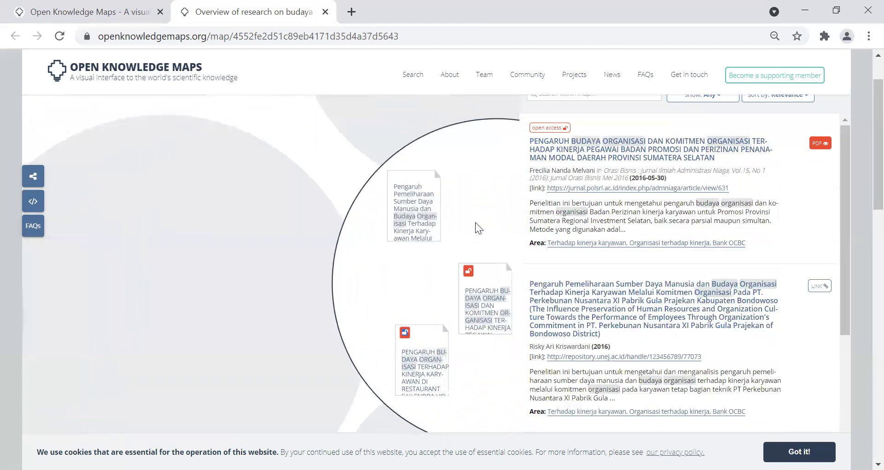
pyautogui.click(485, 222)
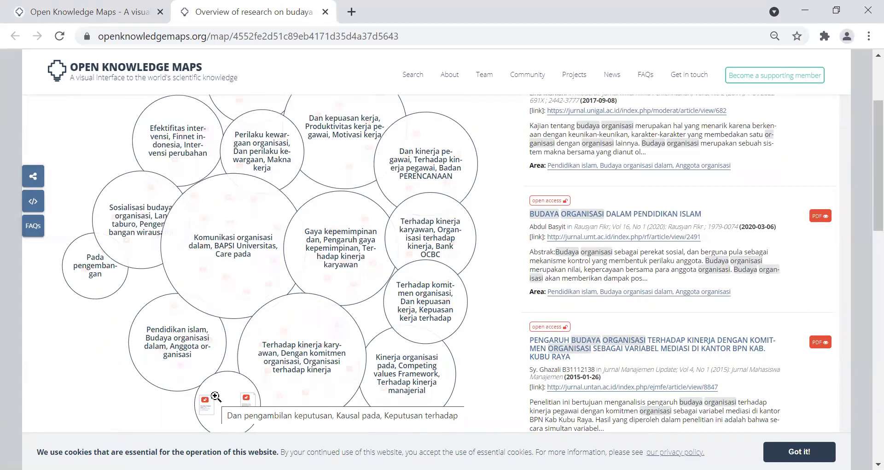
# - Open the Dan pengambilan keputusan area, compare the abstracts of its papers on decision-making, and leave the area
pyautogui.scroll(-2, 215, 396)
pyautogui.click(224, 336)
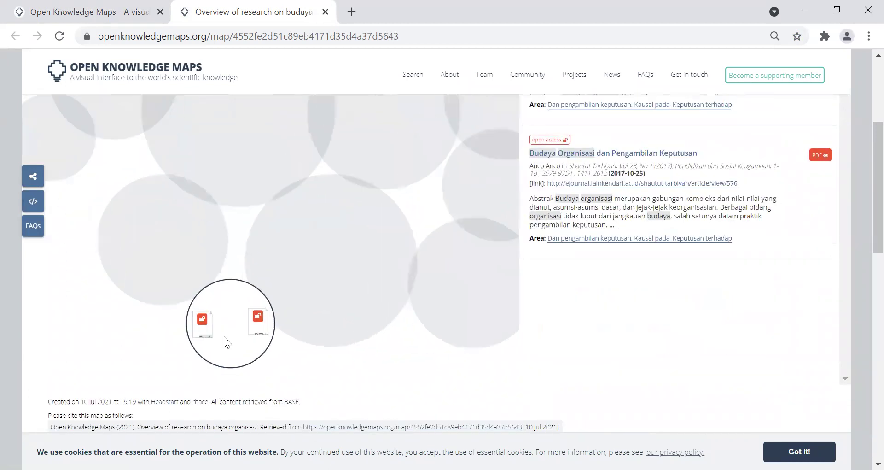
pyautogui.scroll(2, 240, 276)
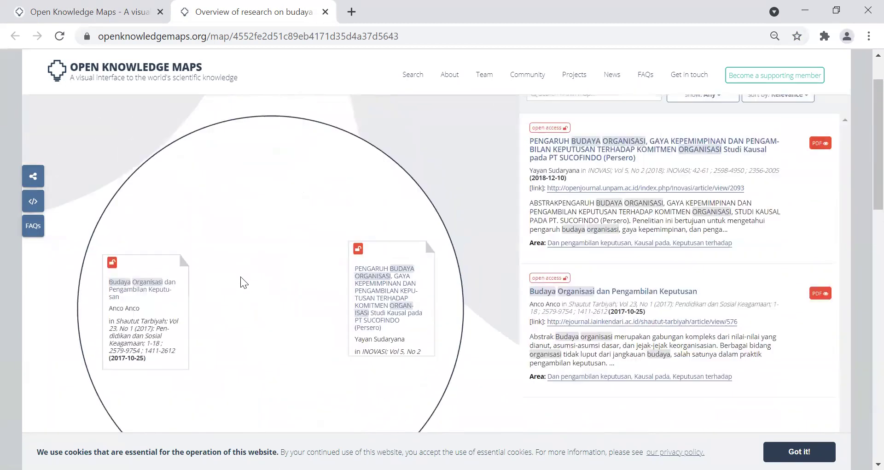
pyautogui.moveTo(362, 291)
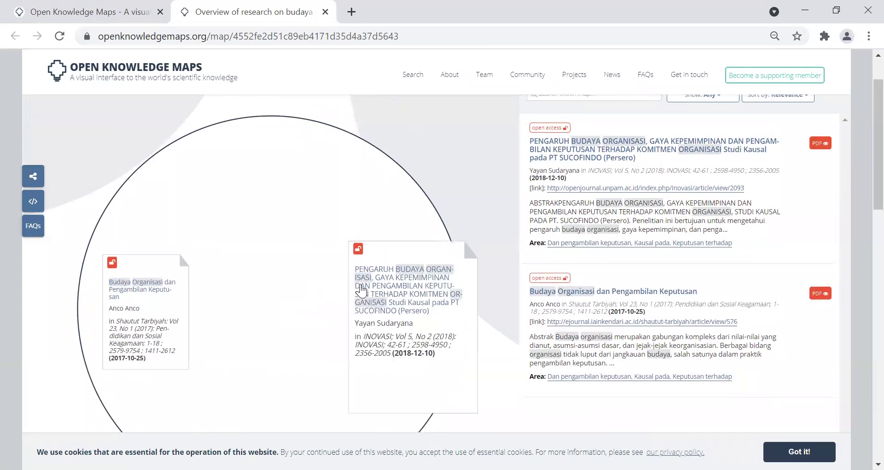
pyautogui.click(395, 290)
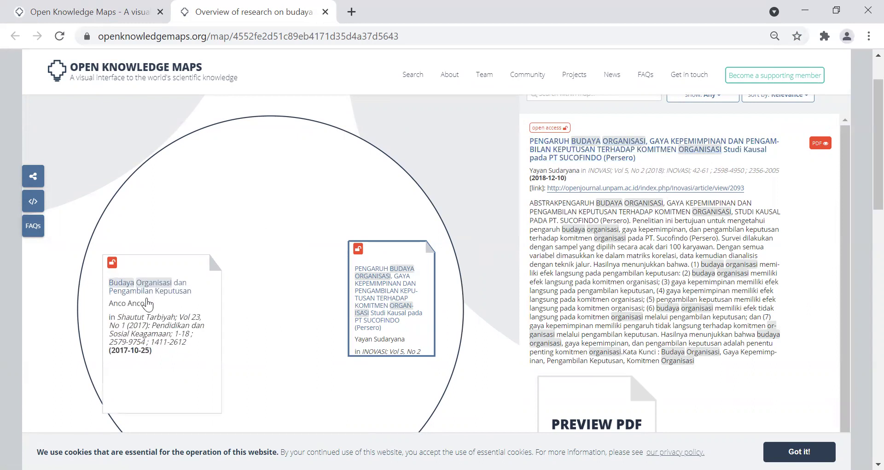
pyautogui.click(211, 255)
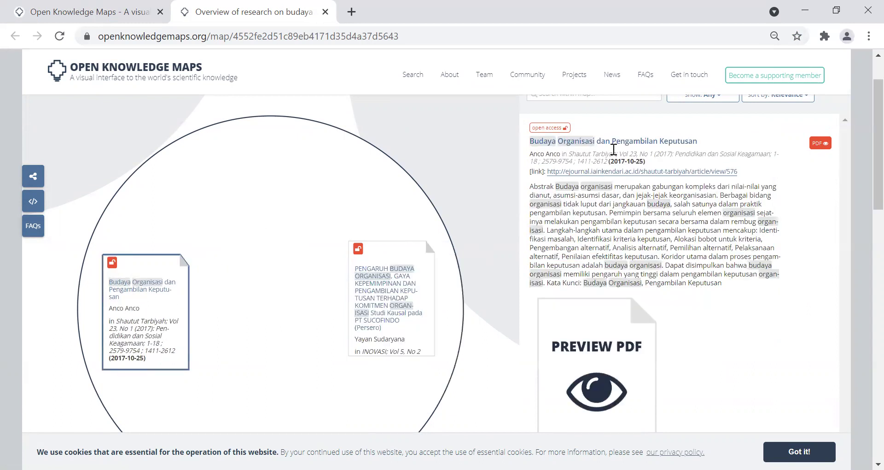
pyautogui.click(423, 282)
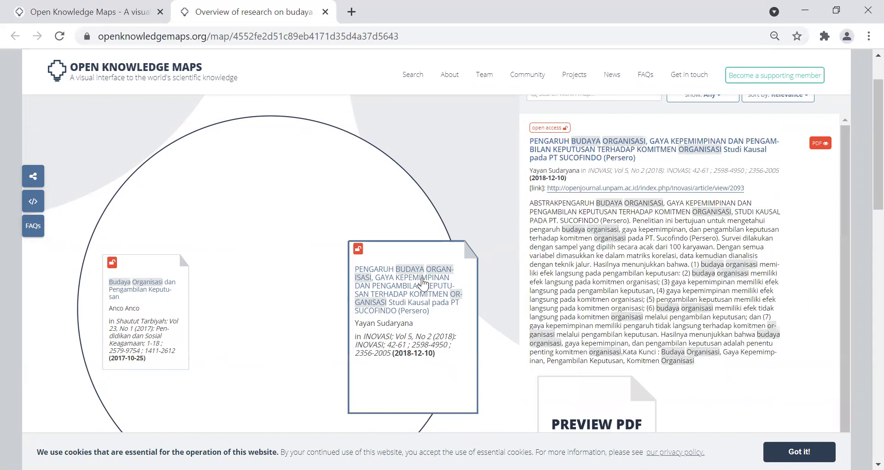
pyautogui.click(497, 228)
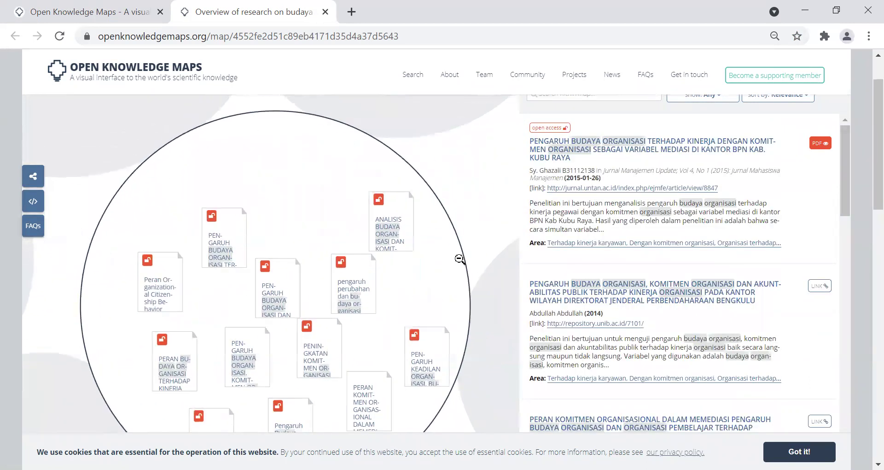
pyautogui.click(488, 292)
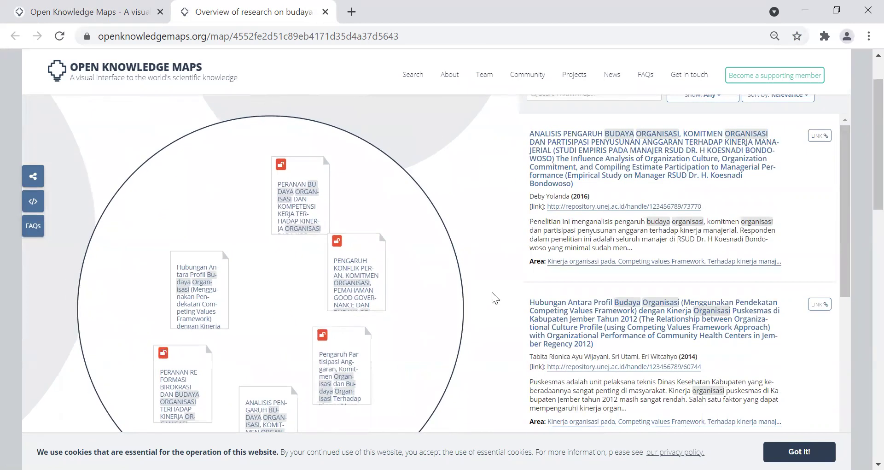
# - Open the Pada pengembangan area to view its papers on information system development, and return to the full map overview
pyautogui.scroll(-3, 391, 340)
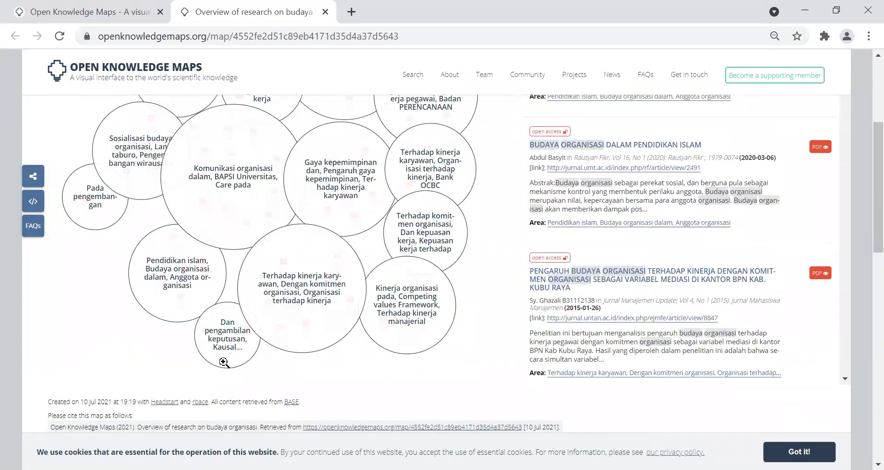
pyautogui.scroll(1, 144, 344)
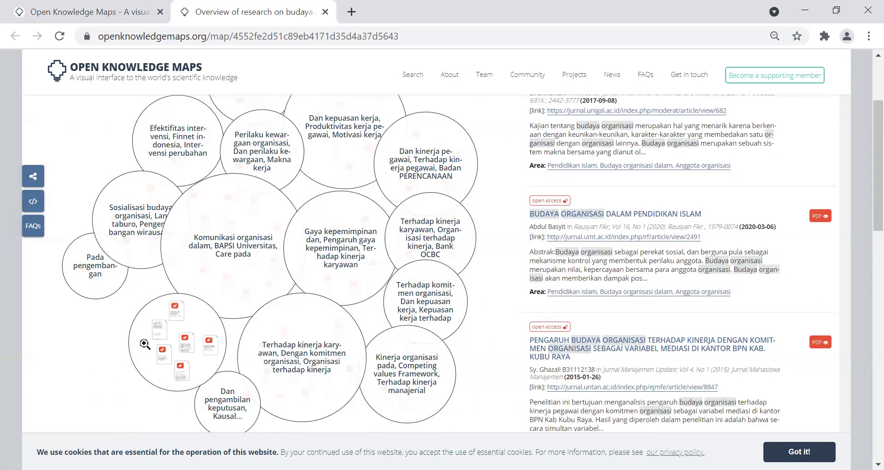
pyautogui.scroll(1, 117, 325)
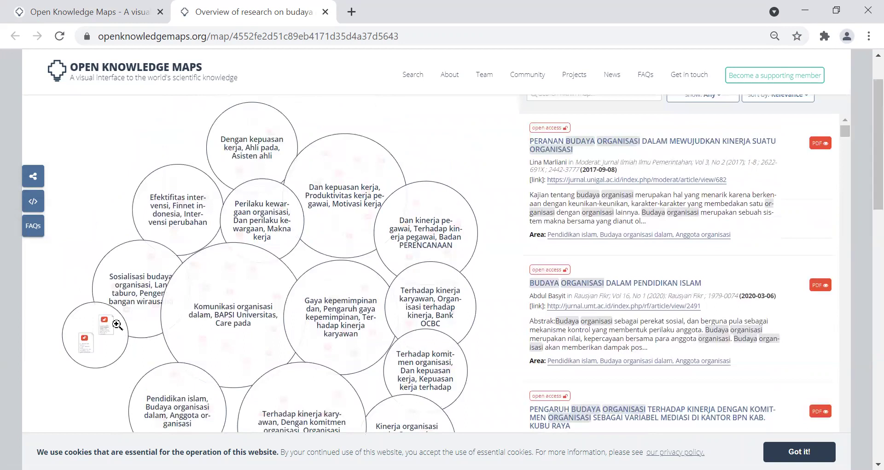
pyautogui.scroll(-1, 115, 349)
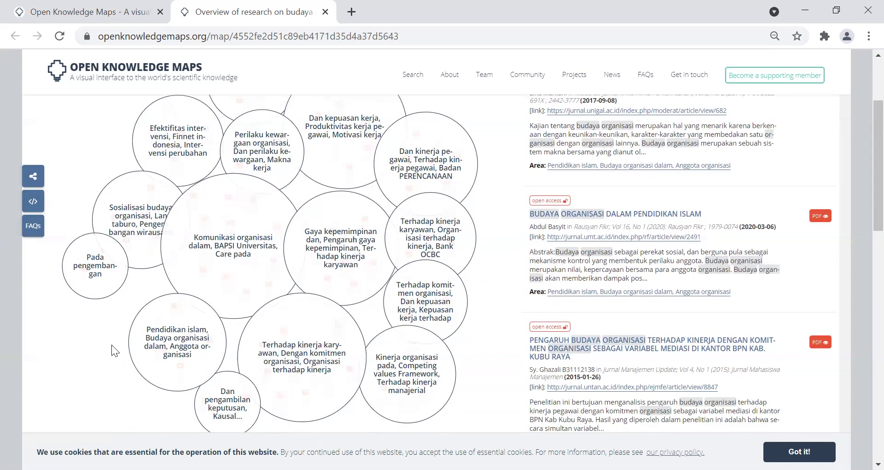
pyautogui.click(105, 286)
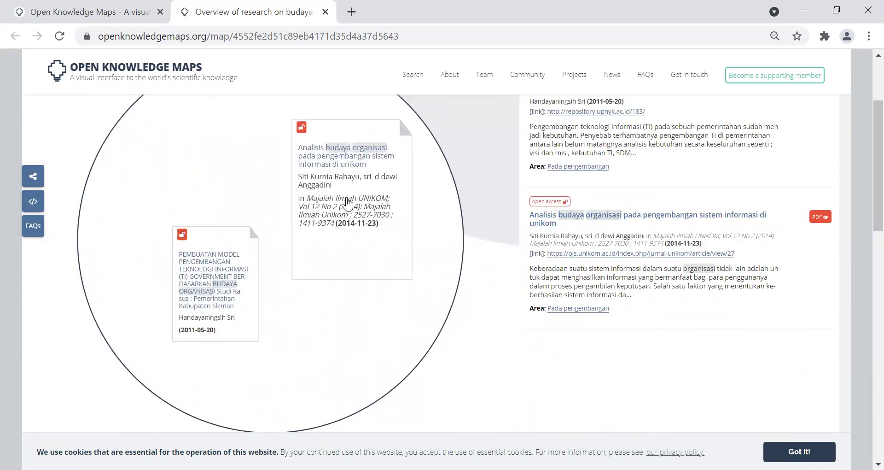
pyautogui.click(454, 362)
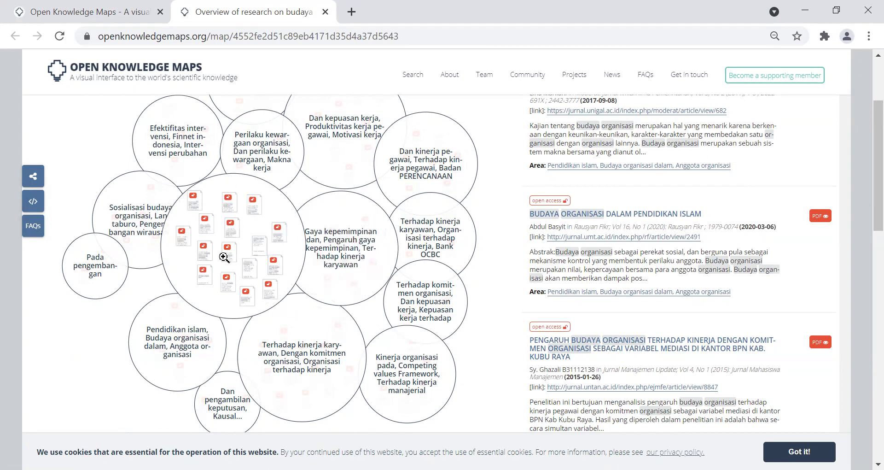
pyautogui.scroll(3, 508, 262)
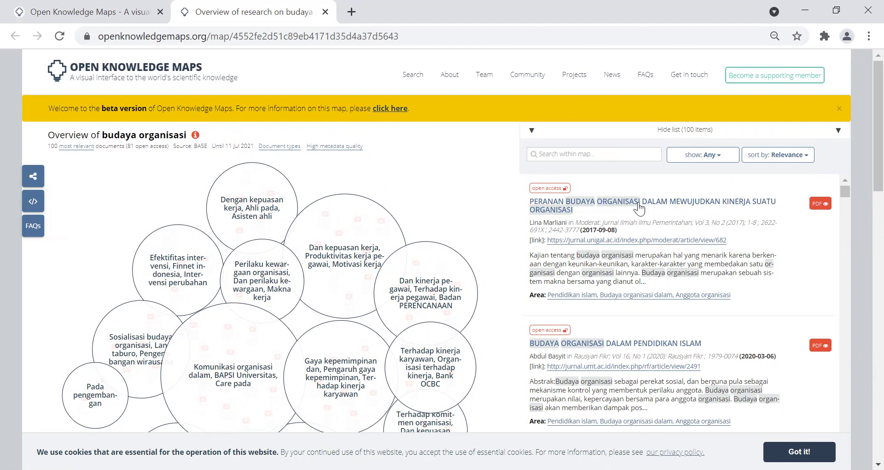
# - Open the PDF preview of the paper Peranan Budaya Organisasi dalam Mewujudkan Kinerja Suatu Organisasi from the paper list and download the file
pyautogui.scroll(-5, 644, 248)
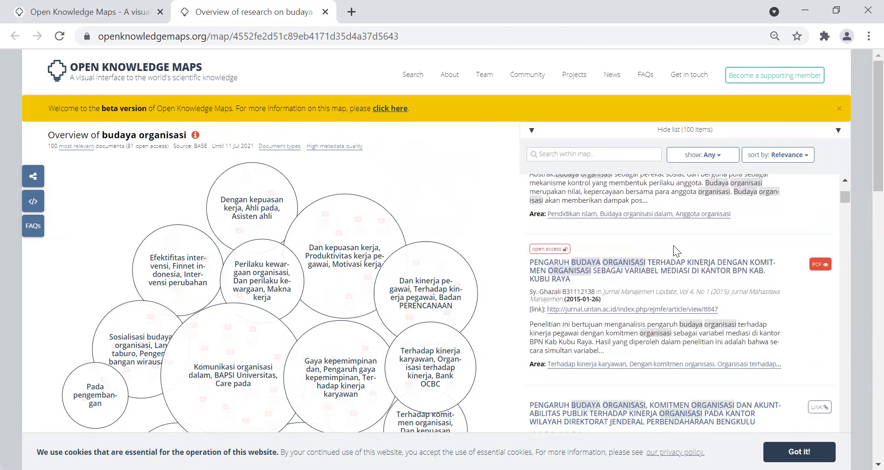
pyautogui.scroll(5, 642, 251)
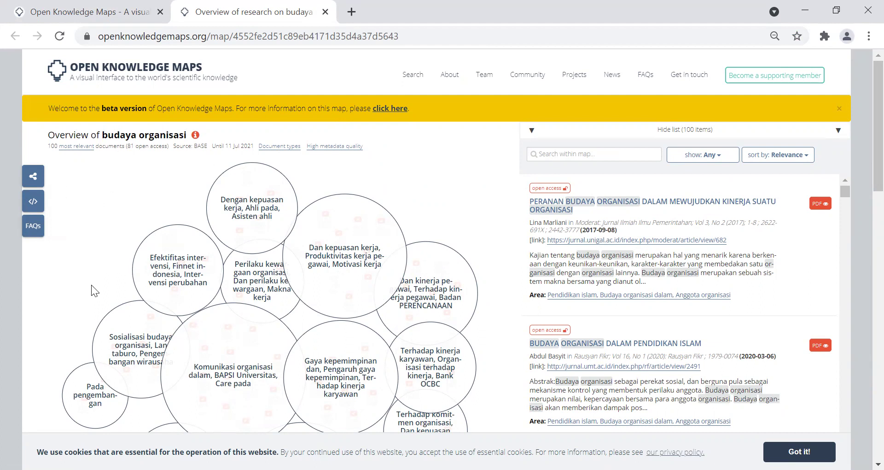
pyautogui.scroll(-1, 89, 289)
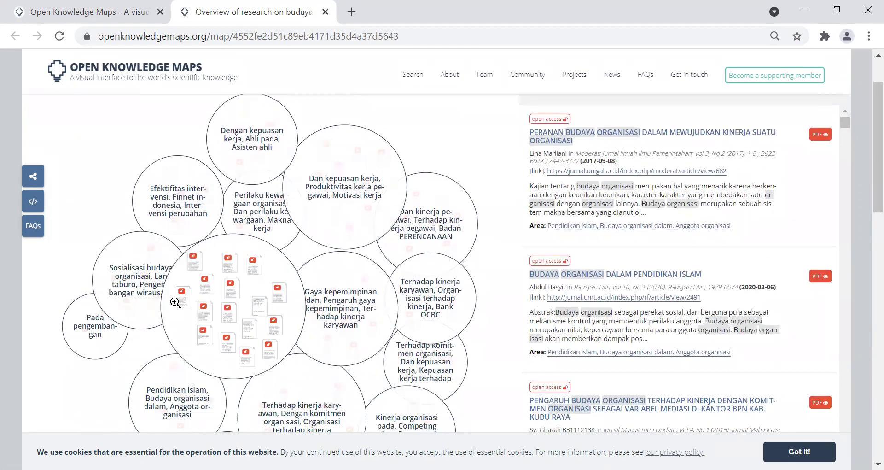
pyautogui.scroll(1, 83, 203)
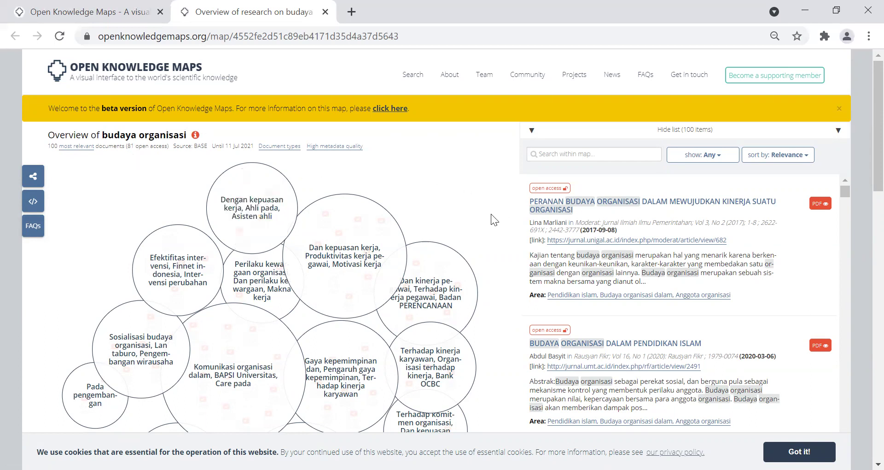
pyautogui.scroll(-2, 749, 263)
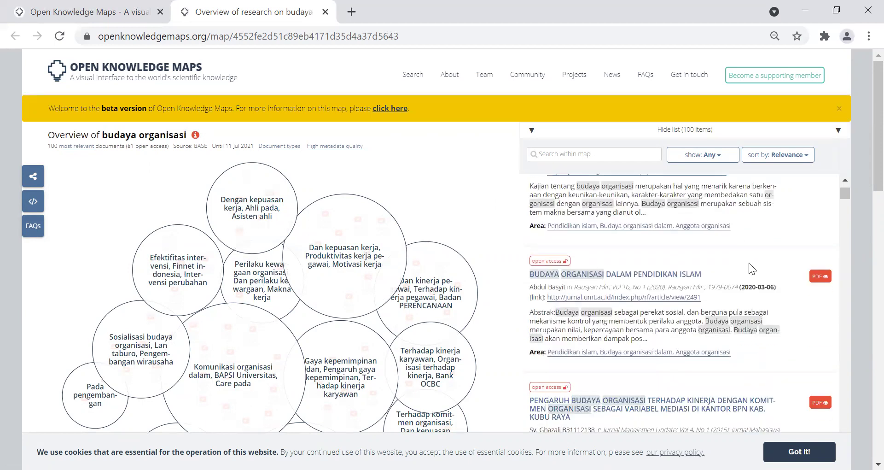
pyautogui.scroll(2, 749, 262)
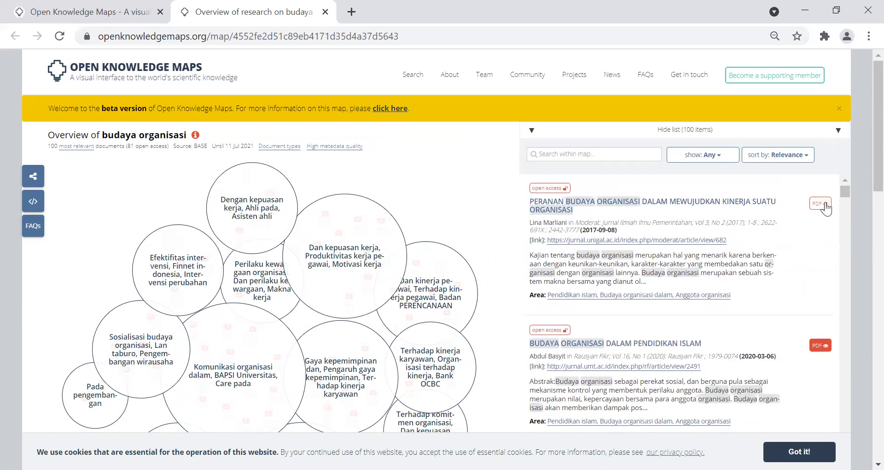
pyautogui.click(823, 204)
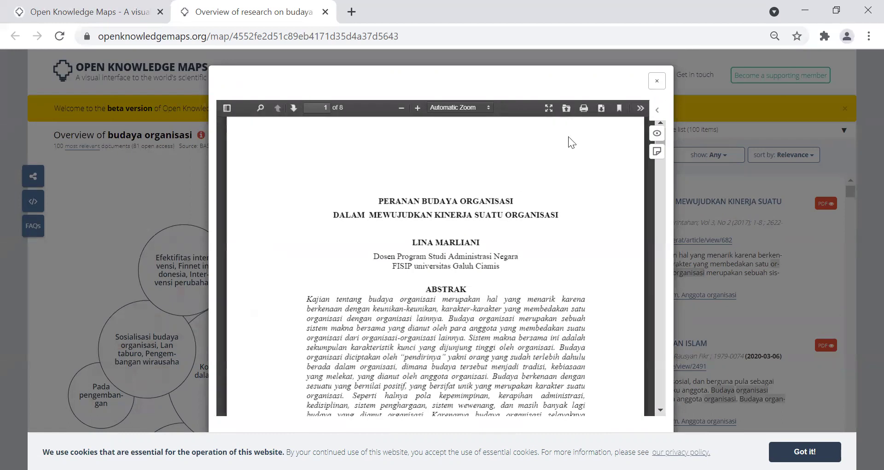
pyautogui.click(601, 108)
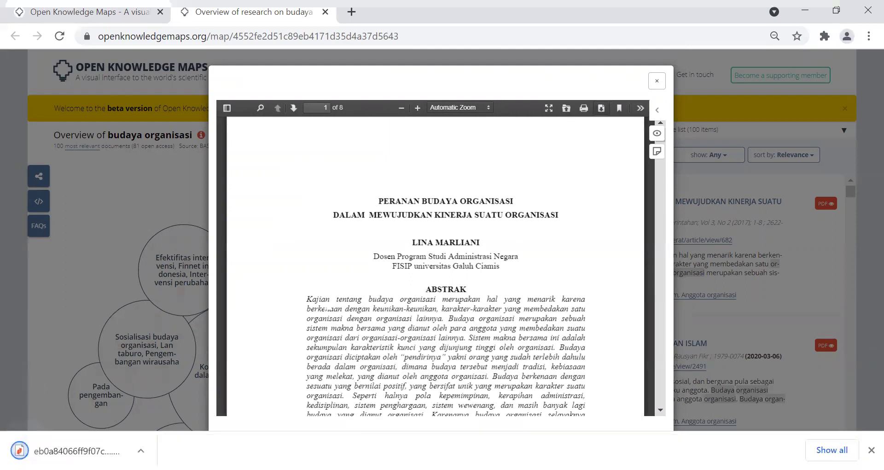